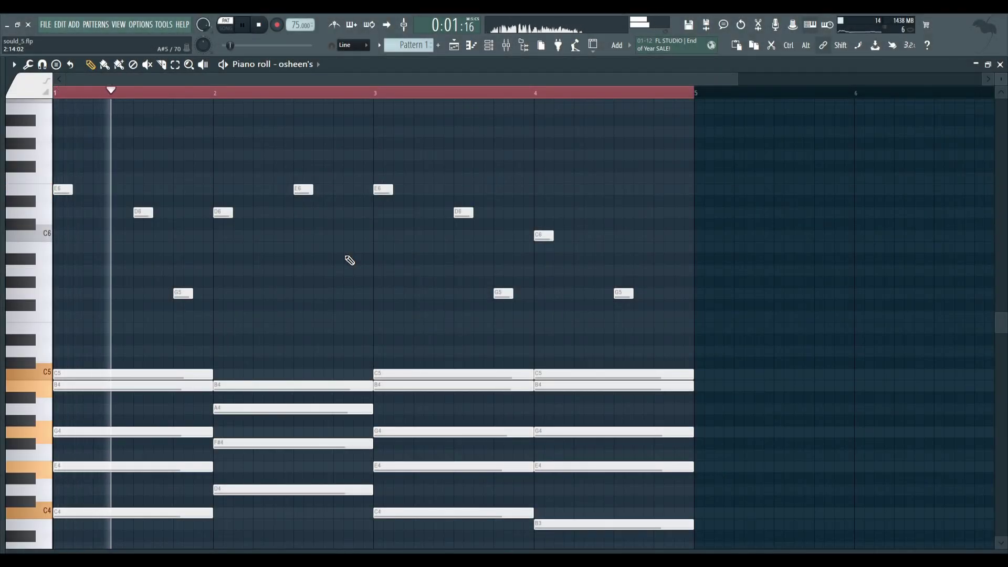
- Strumize all the notes in the pattern, offsetting their start and end times
key(alt+s)
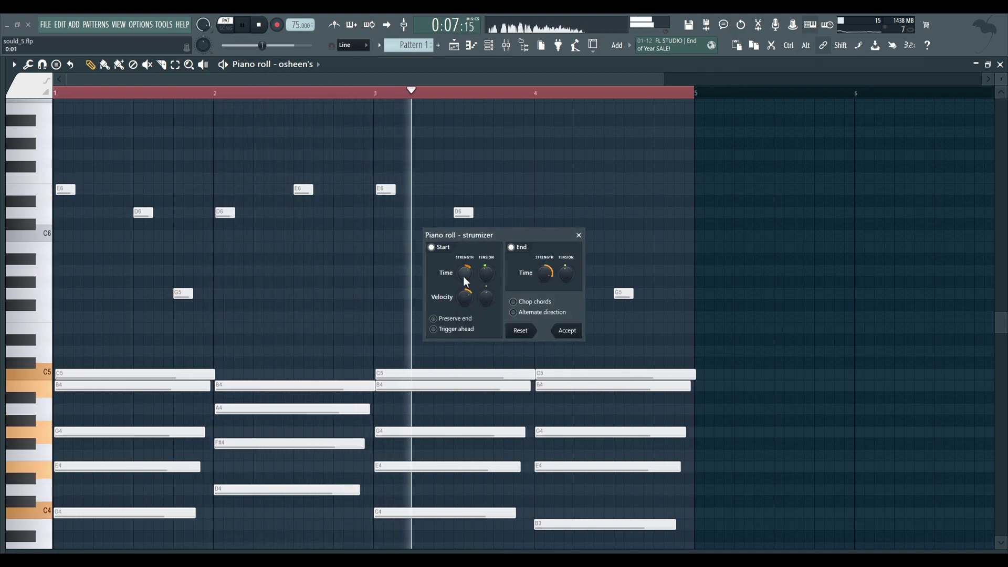
click(567, 330)
- Transpose the short upper melody notes down one octave and raise the entire pattern by one octave
drag(641, 331, 54, 151)
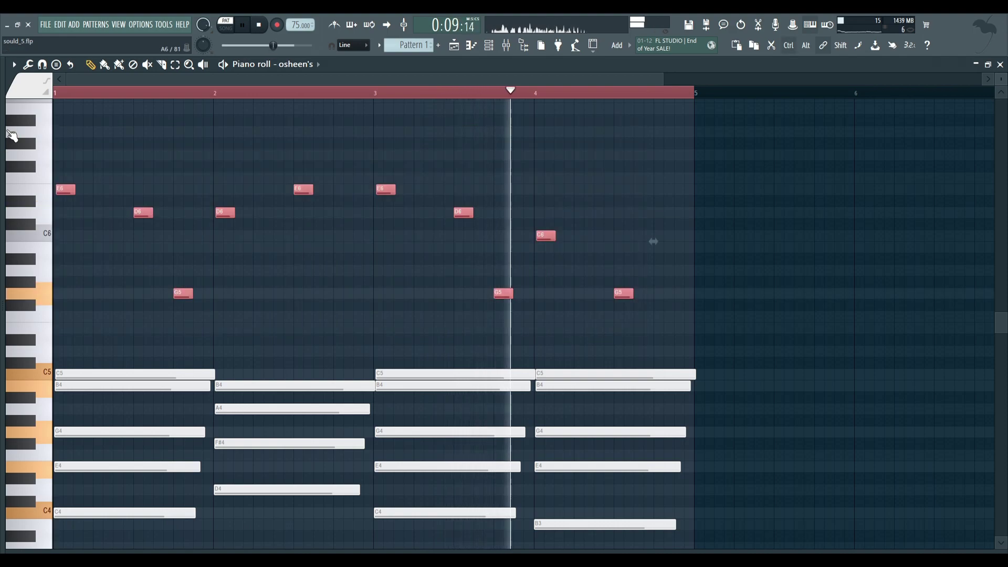
key(ctrl+Down)
scroll(10, 136, down, 3)
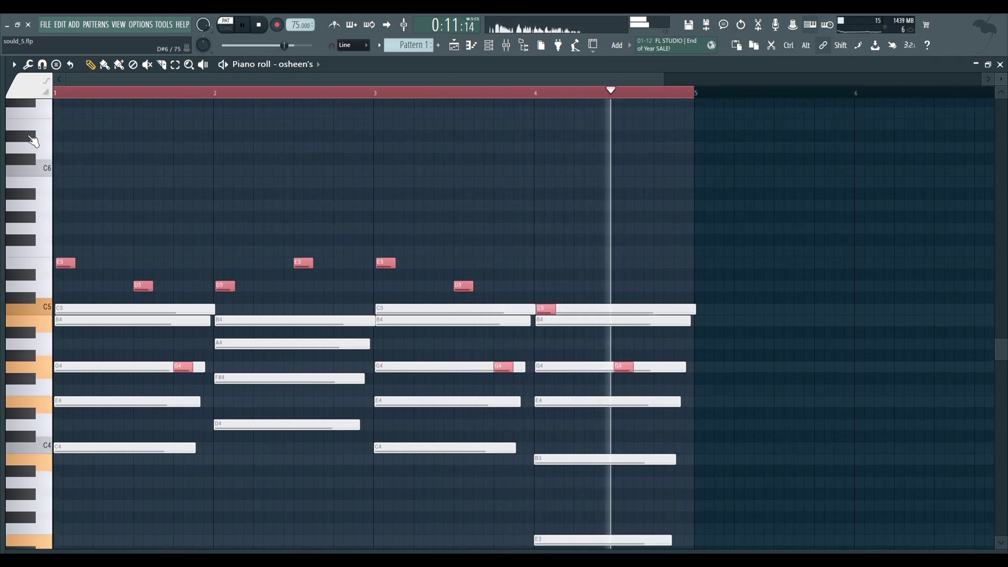
key(ctrl+d)
key(ctrl+Up)
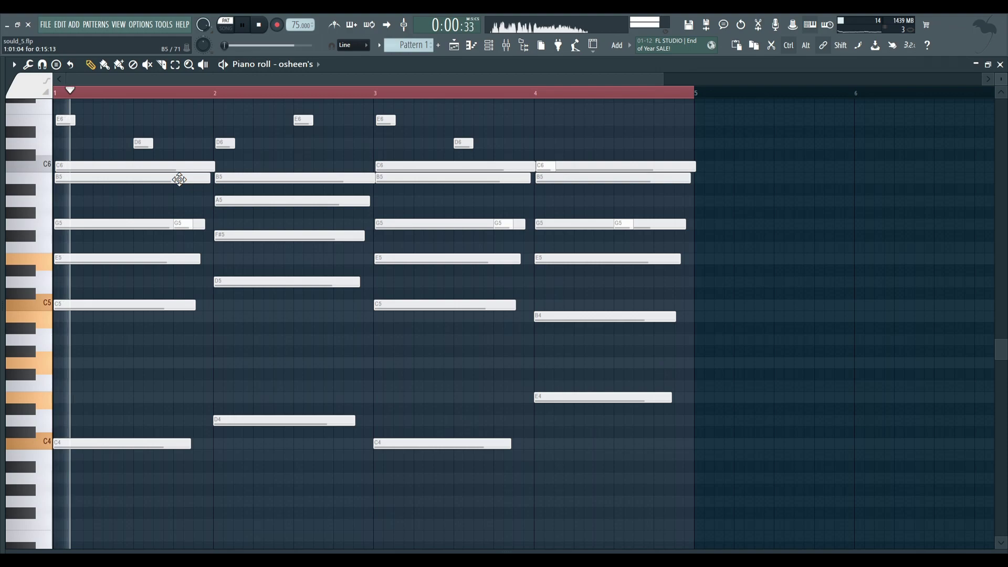
scroll(197, 162, up, 2)
scroll(197, 163, up, 2)
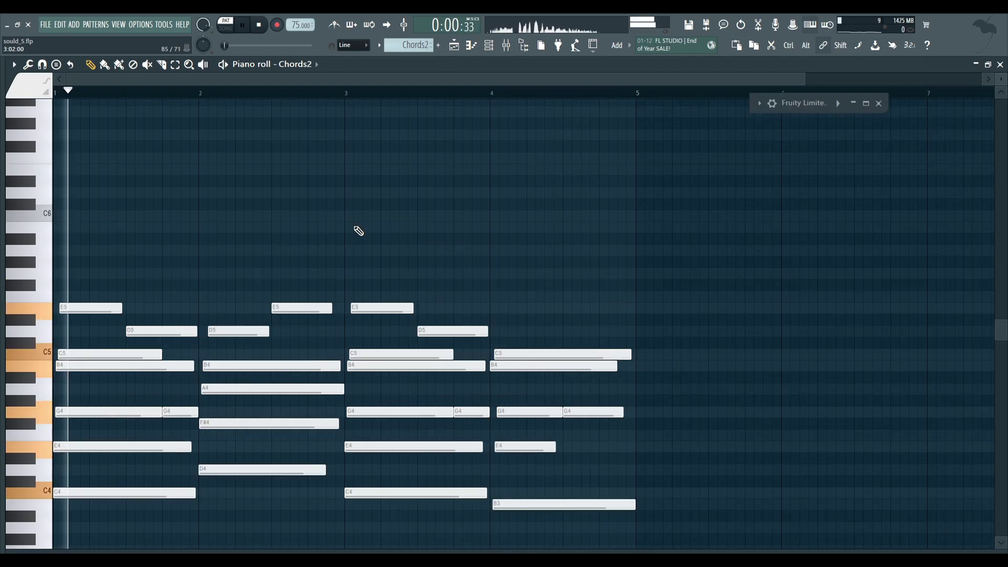
- Expand the Chords2 Fruity Limiter and lower its compressor threshold slightly while the pattern plays
click(856, 104)
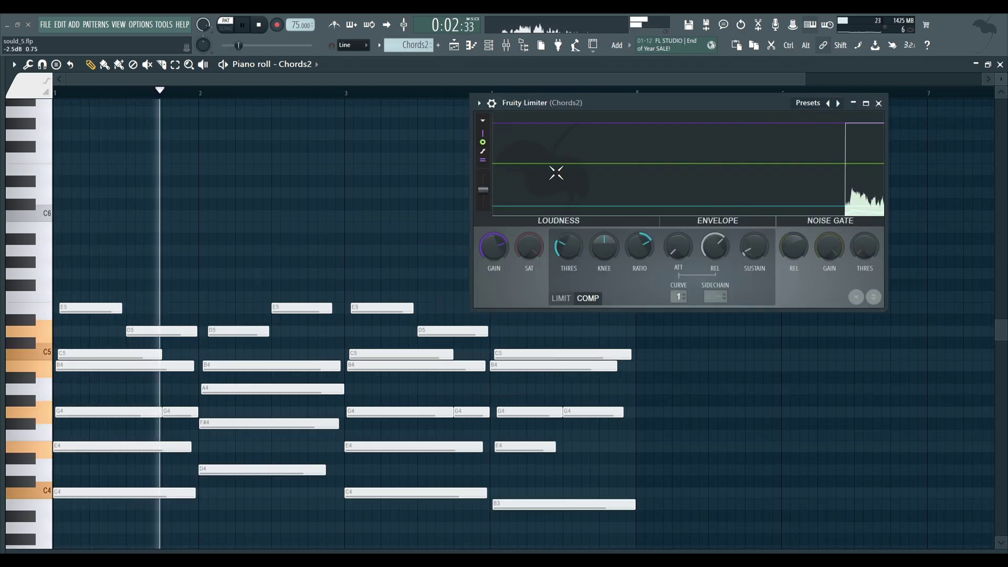
drag(569, 251, 568, 252)
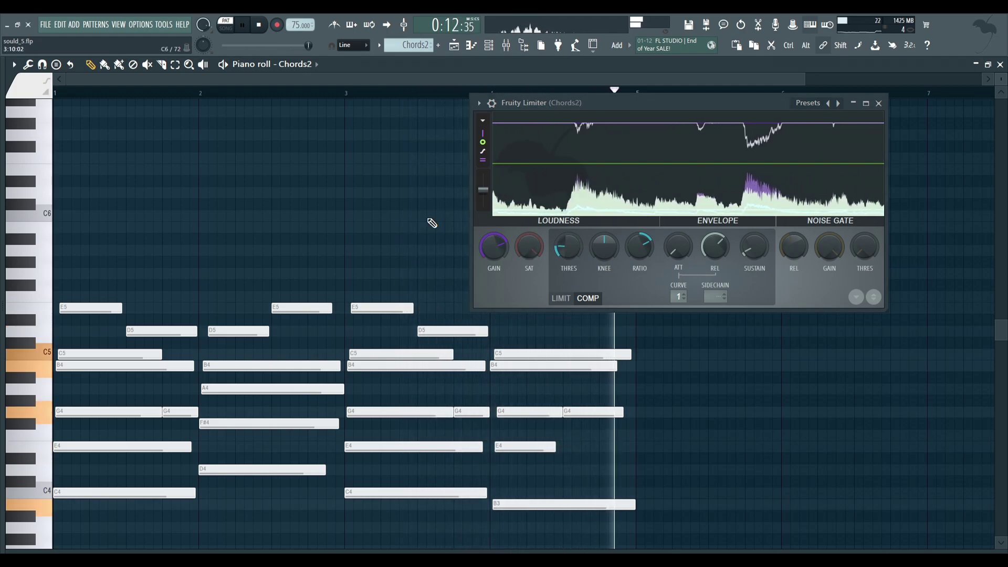
key(space)
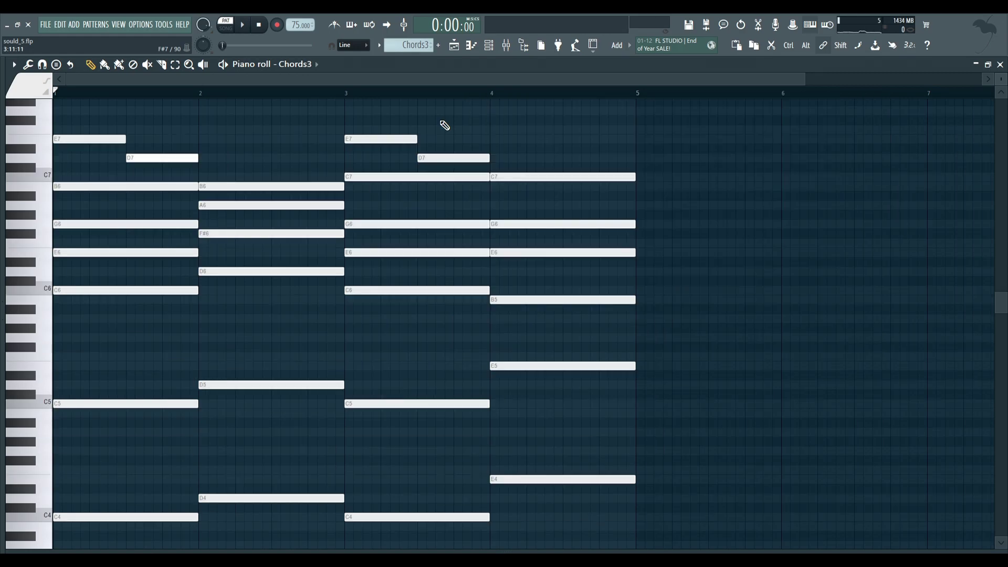
- Play the Chords3 pattern, and solo playlist tracks 7 and 8 in turn to hear the Chords2 and Chords3 layers
key(space)
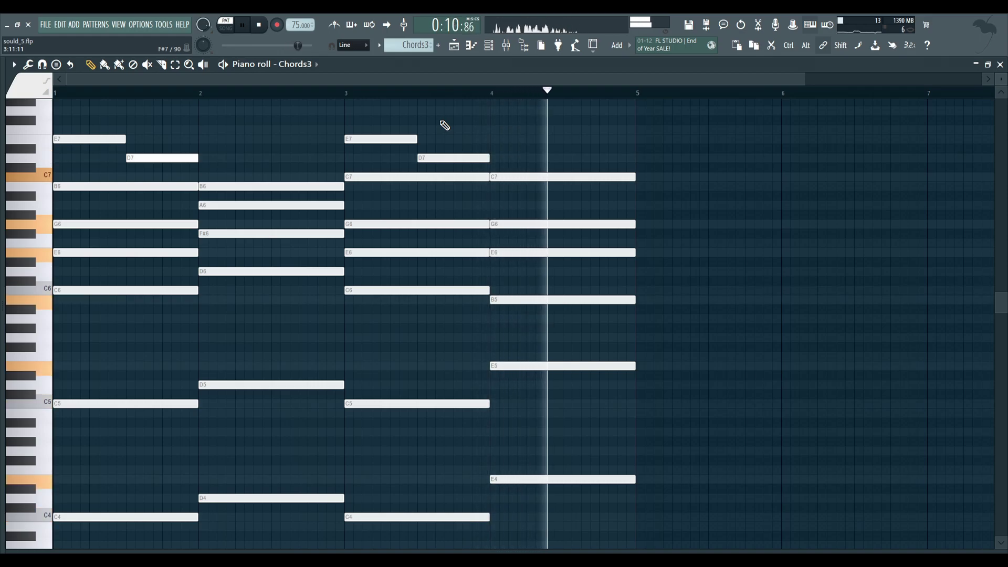
key(space)
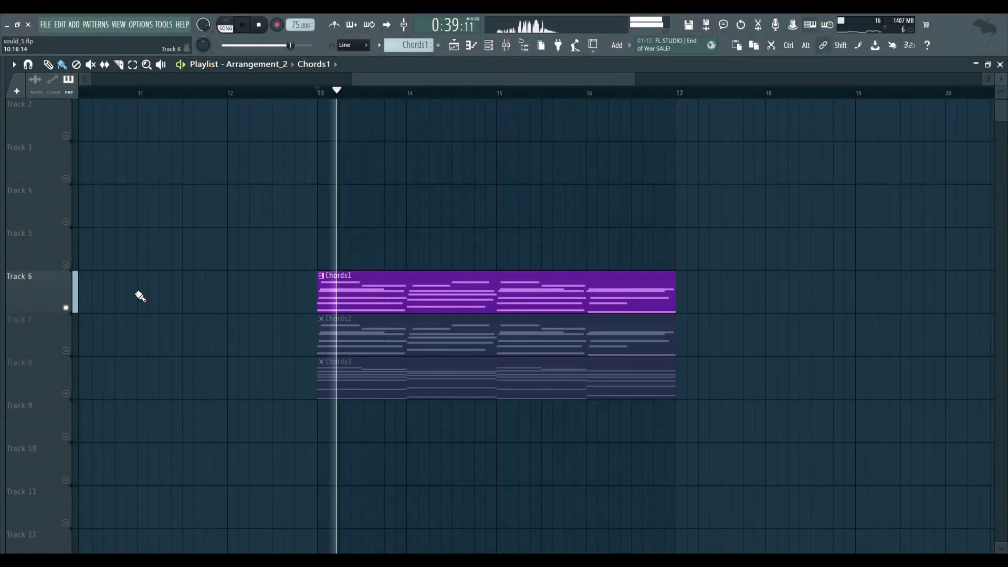
right_click(66, 351)
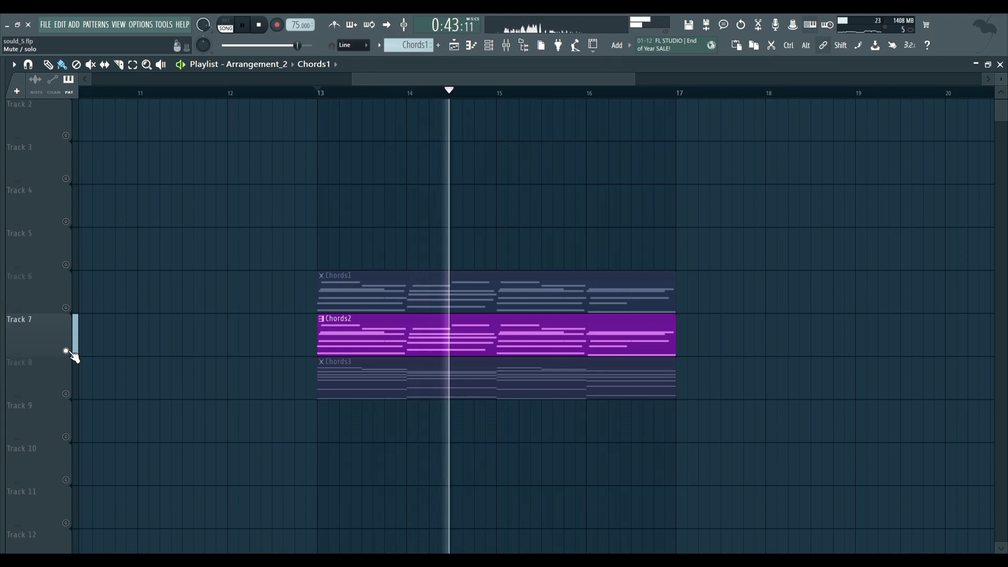
right_click(66, 394)
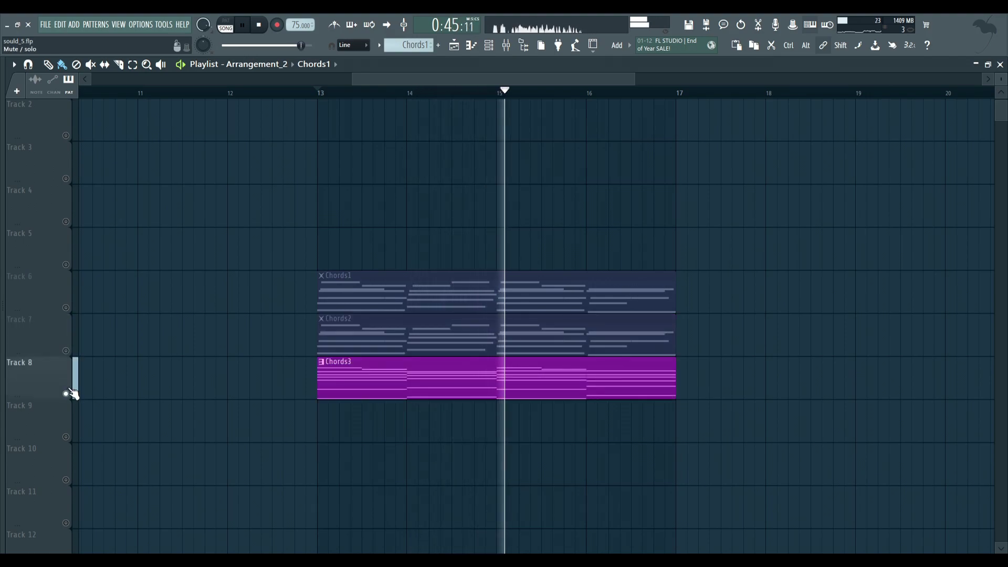
- Unmute tracks 7 and 6 so that all three chord layers play together
key(space)
click(66, 351)
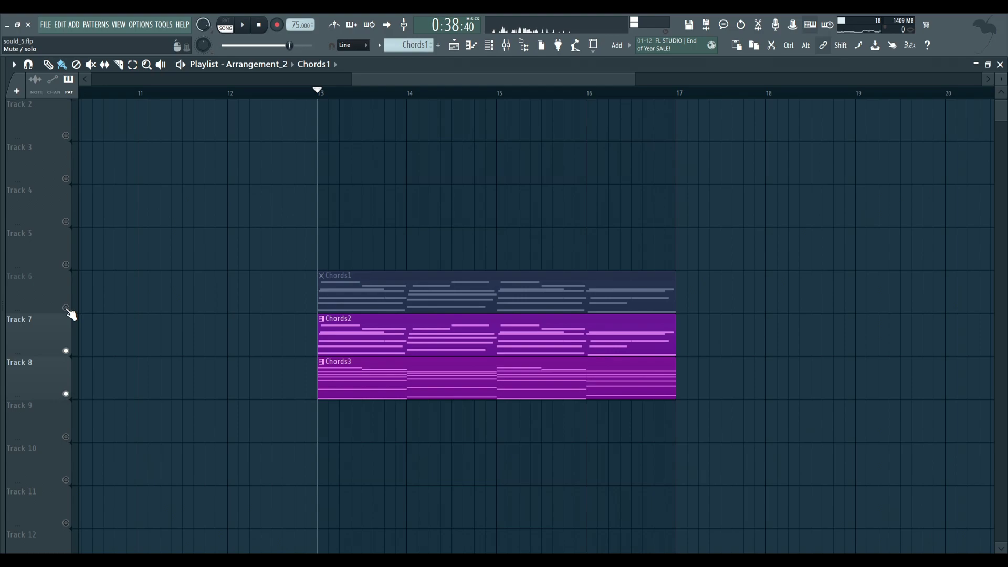
click(67, 308)
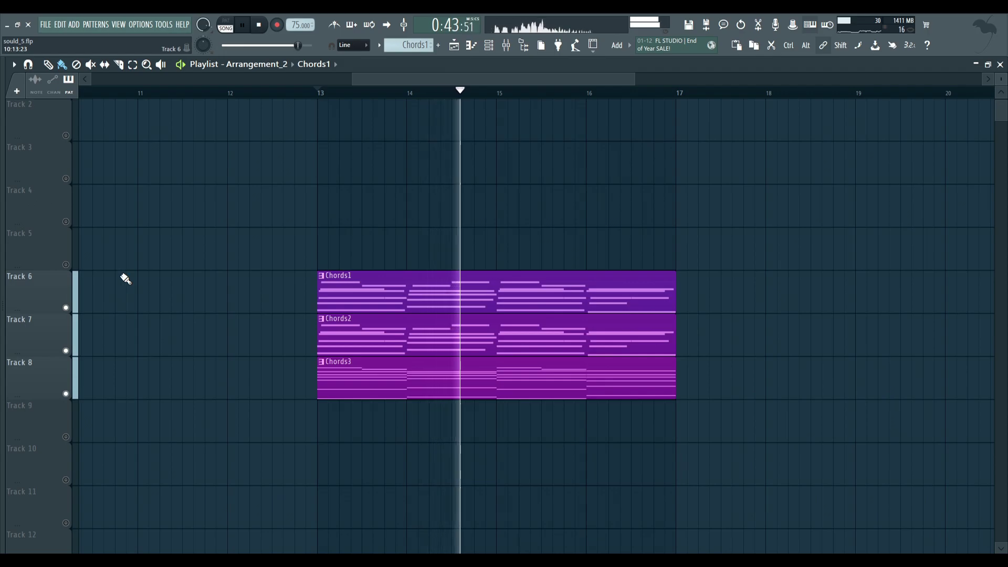
key(space)
- Examine the chord channels in the mixer and the Fruity Limiter on Chords OUT during playback, and close both windows
click(507, 49)
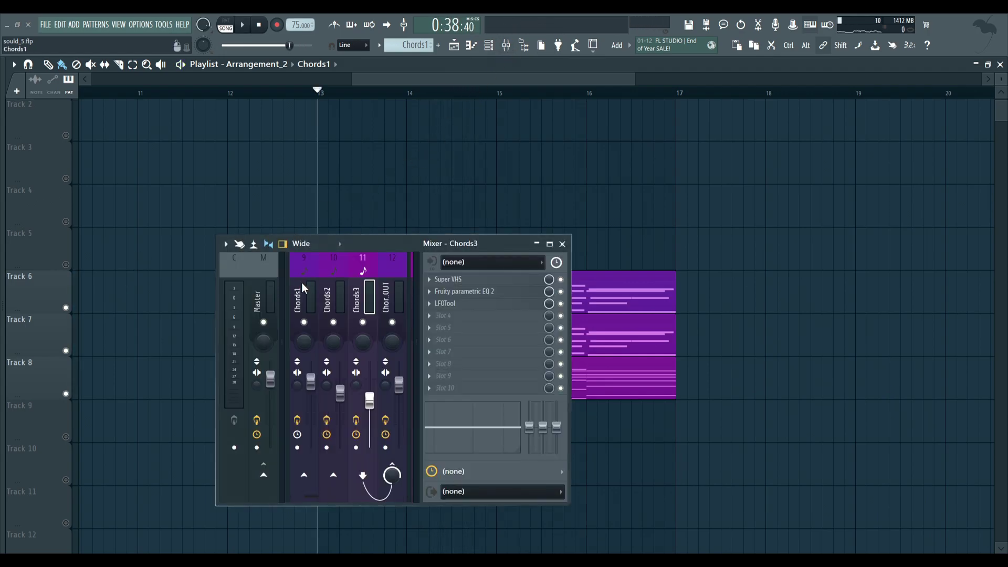
click(345, 290)
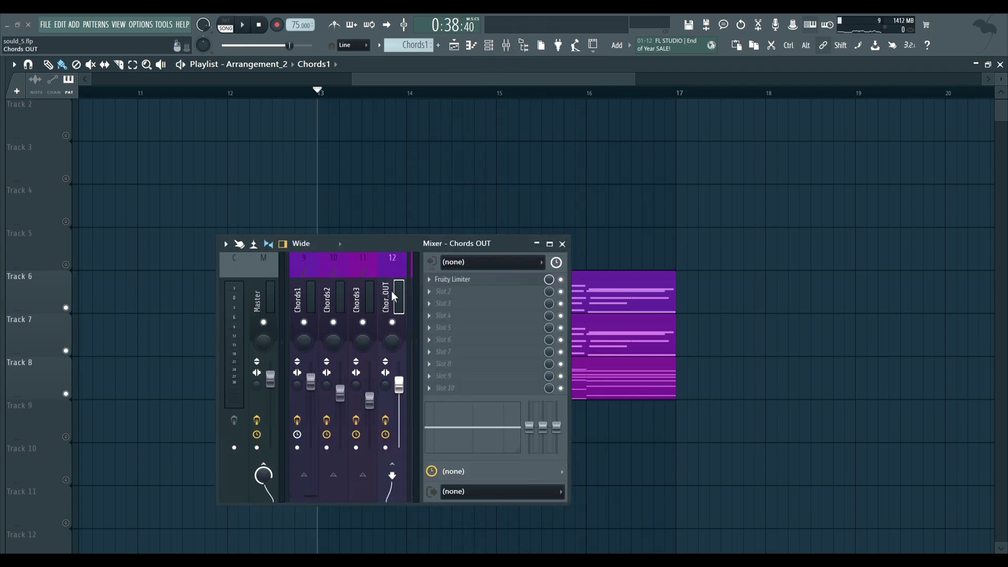
key(space)
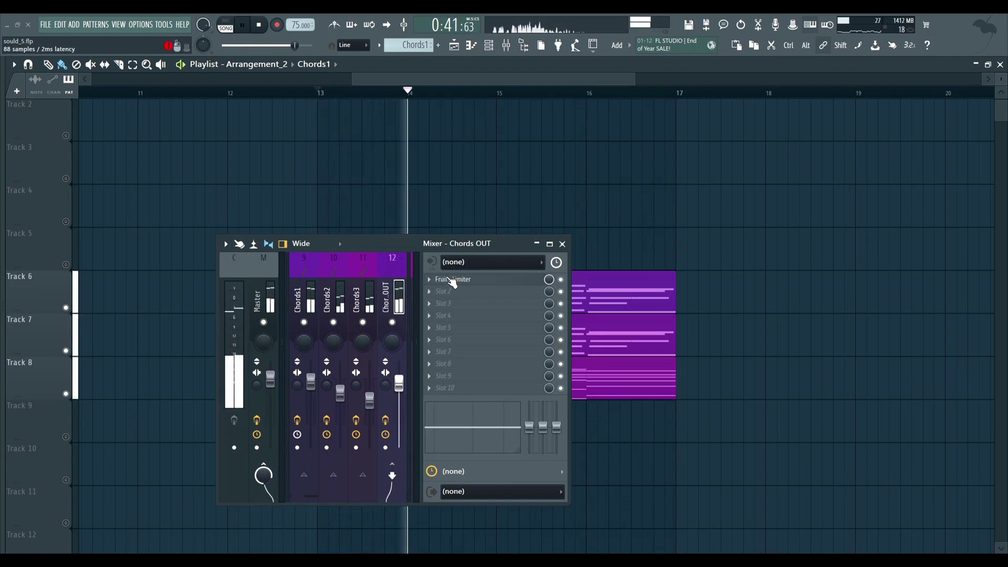
click(452, 280)
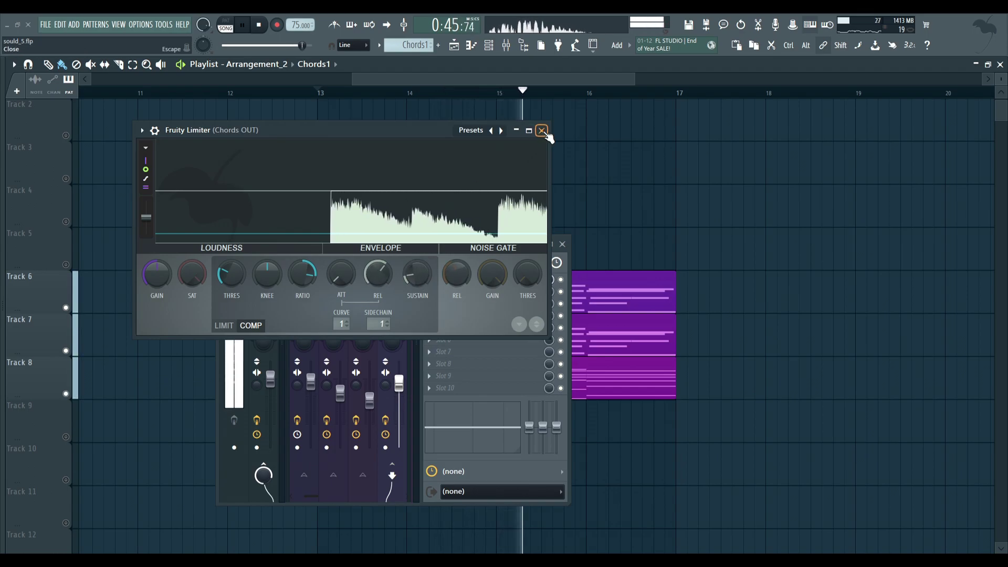
click(542, 131)
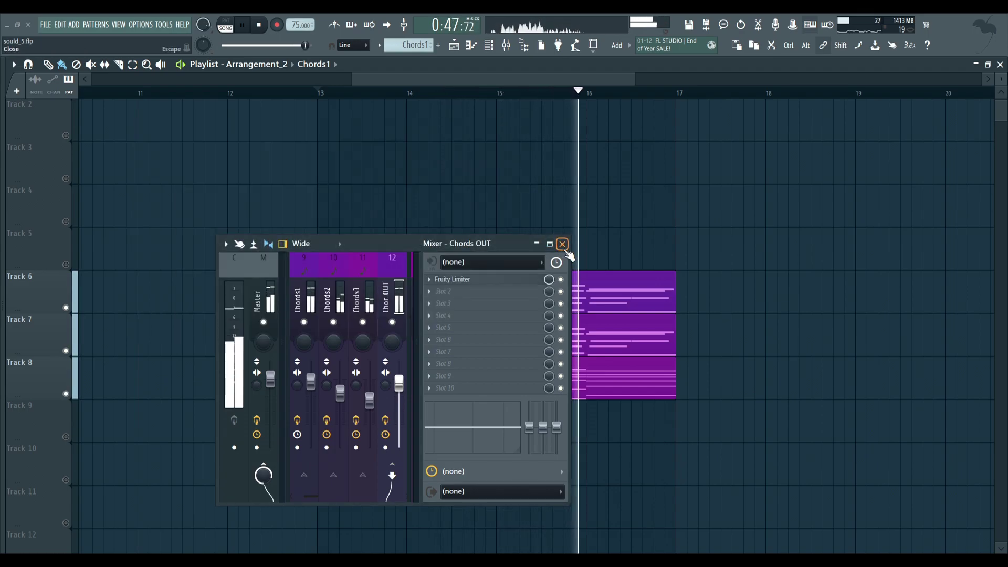
click(562, 244)
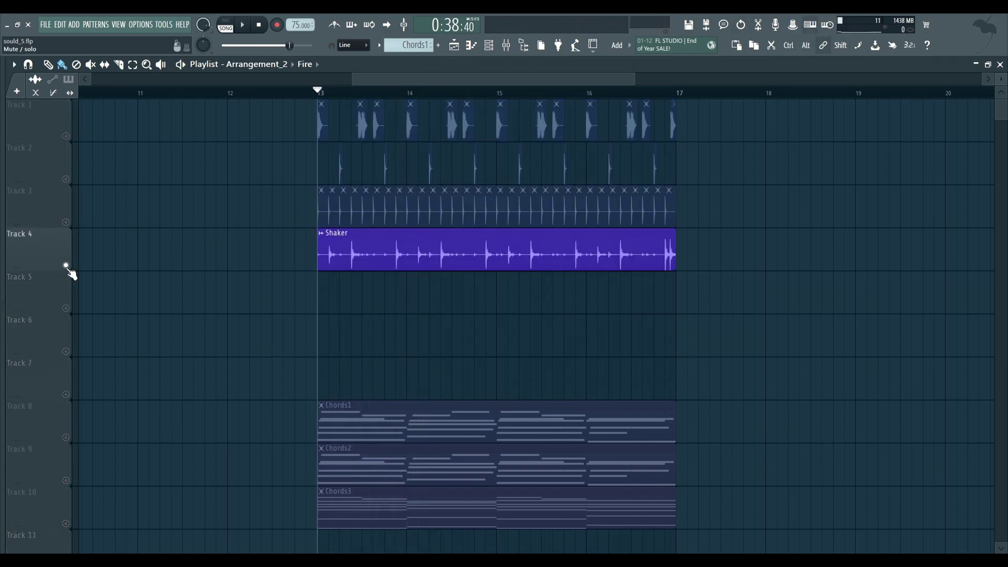
- Solo and play the Shaker, Static and Fire tracks one at a time
key(space)
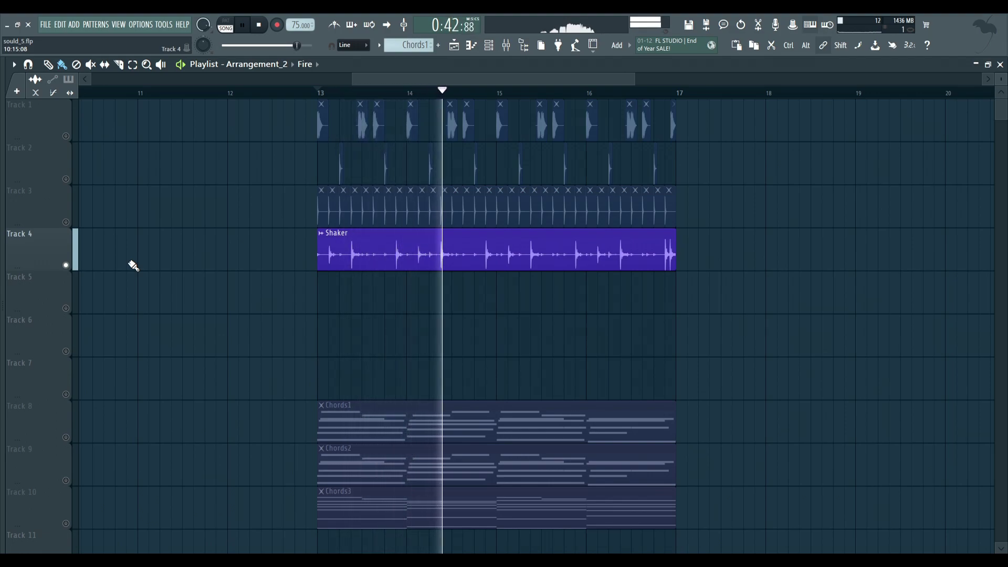
ctrl+click(65, 309)
key(space)
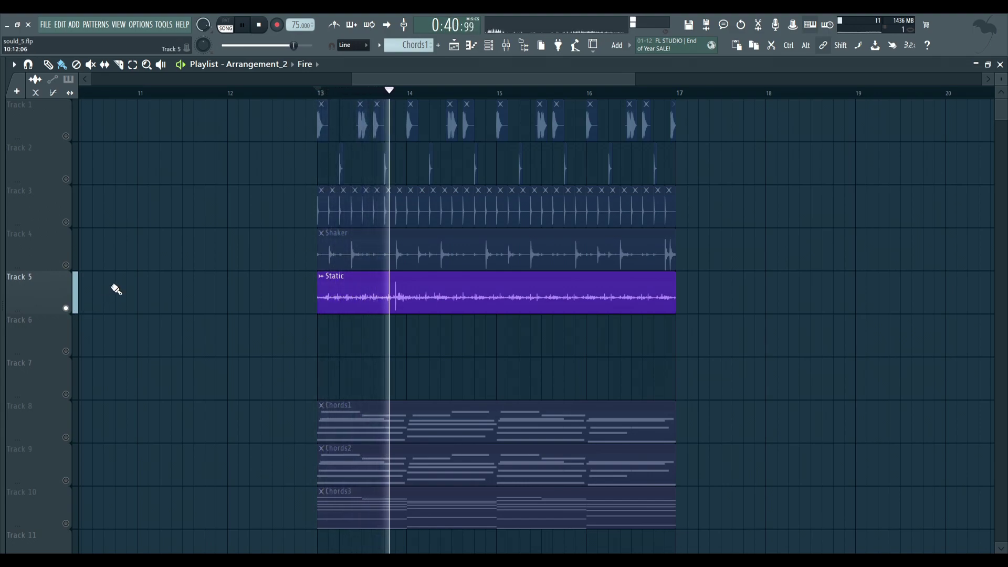
key(space)
drag(66, 265, 66, 136)
key(space)
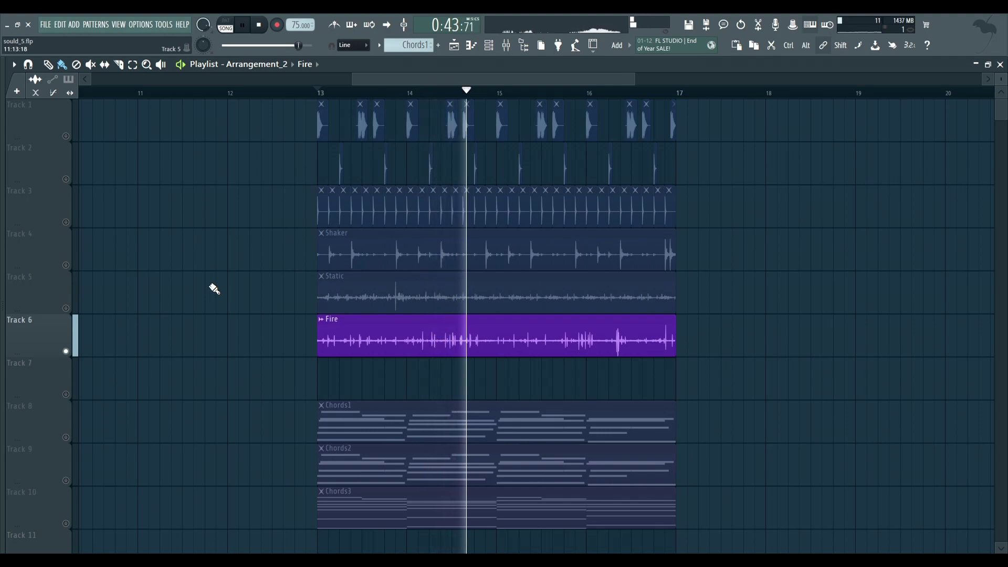
- Unmute tracks 1 to 5 so that the drums, Shaker and Static play along with Fire
drag(66, 309, 66, 136)
scroll(172, 264, down, 1)
scroll(171, 264, up, 1)
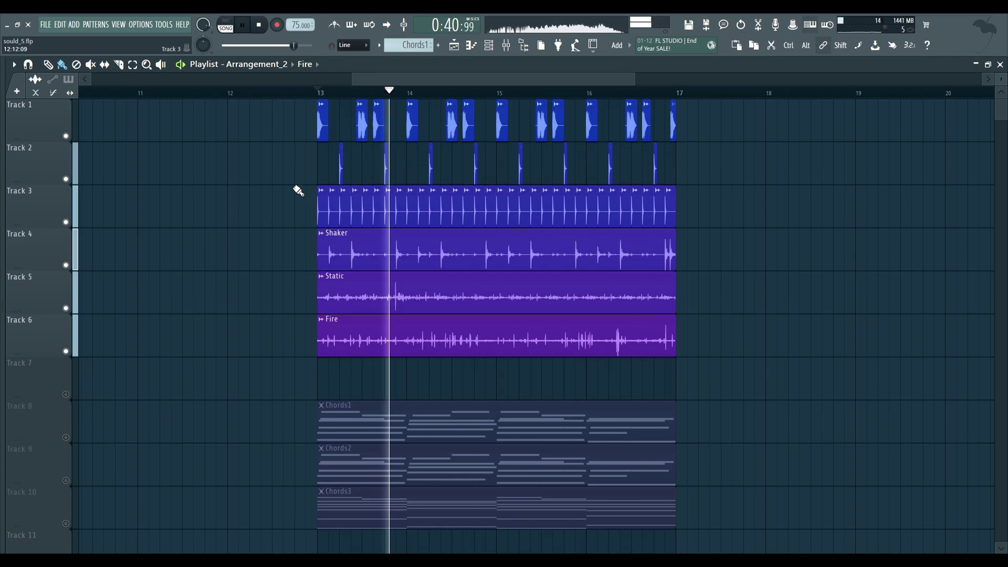
- Open the mixer, unmute chord tracks 8 to 10, and select bars 13 to 17 as the playback loop
click(516, 47)
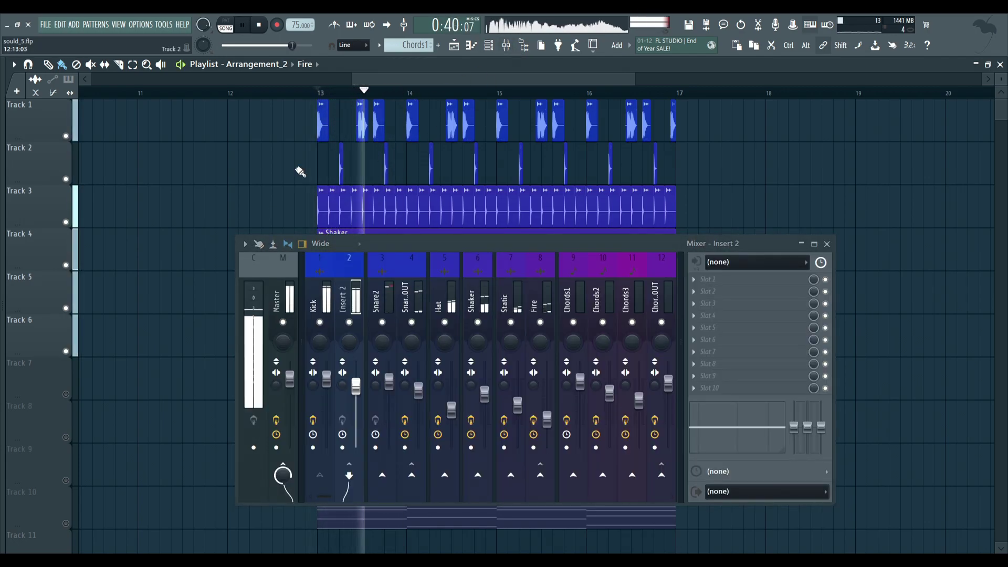
scroll(300, 171, down, 6)
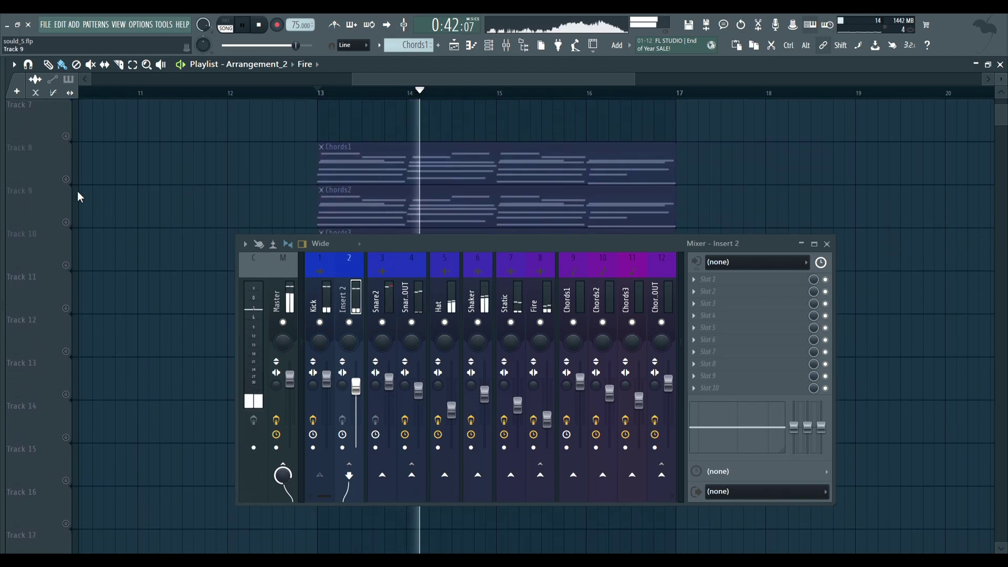
click(66, 181)
click(66, 223)
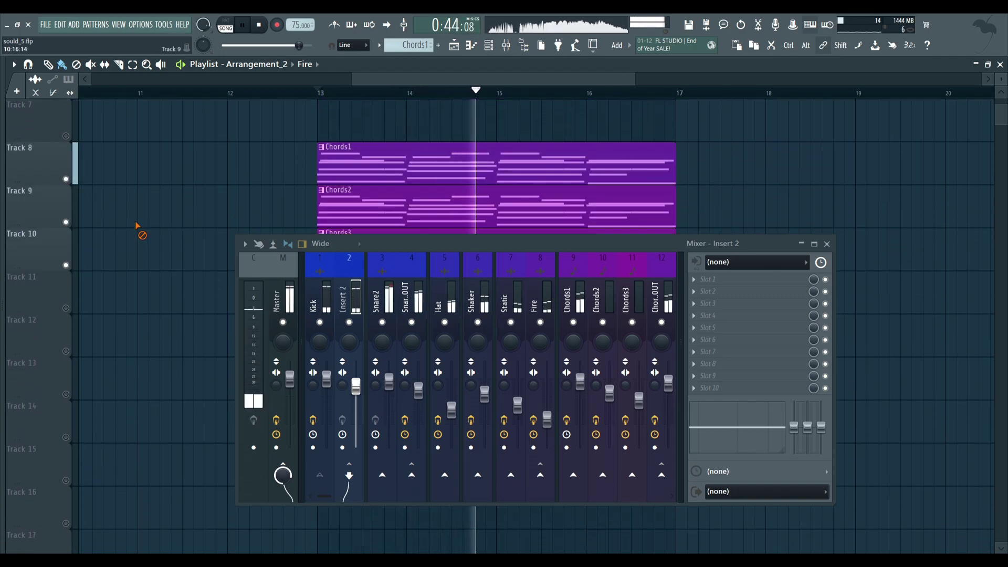
drag(675, 96, 300, 120)
- Examine how the Fruity Limiter on Chords OUT reacts to the drums during playback, and close it and the mixer
click(665, 286)
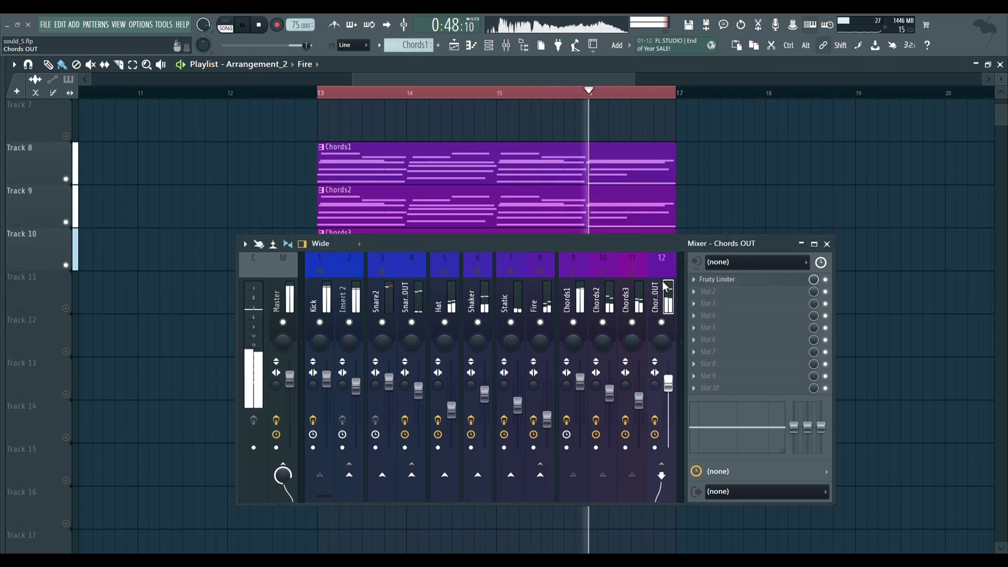
click(720, 280)
click(369, 322)
key(Escape)
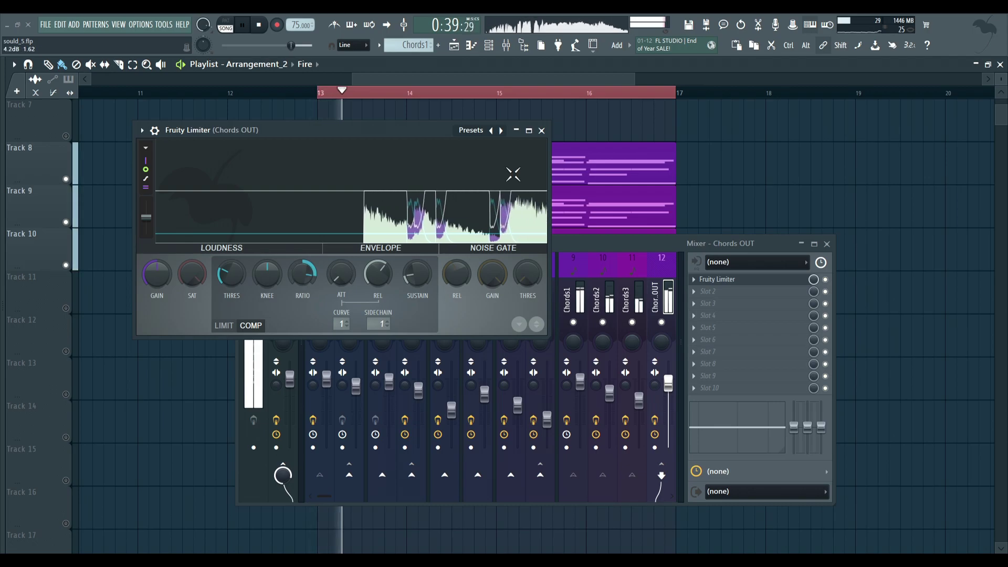
click(542, 130)
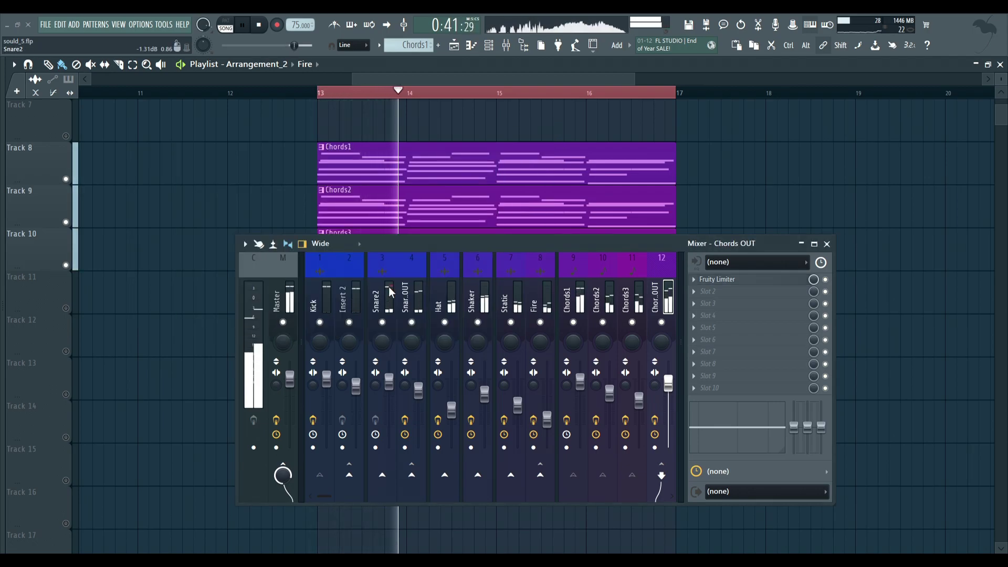
scroll(383, 198, up, 2)
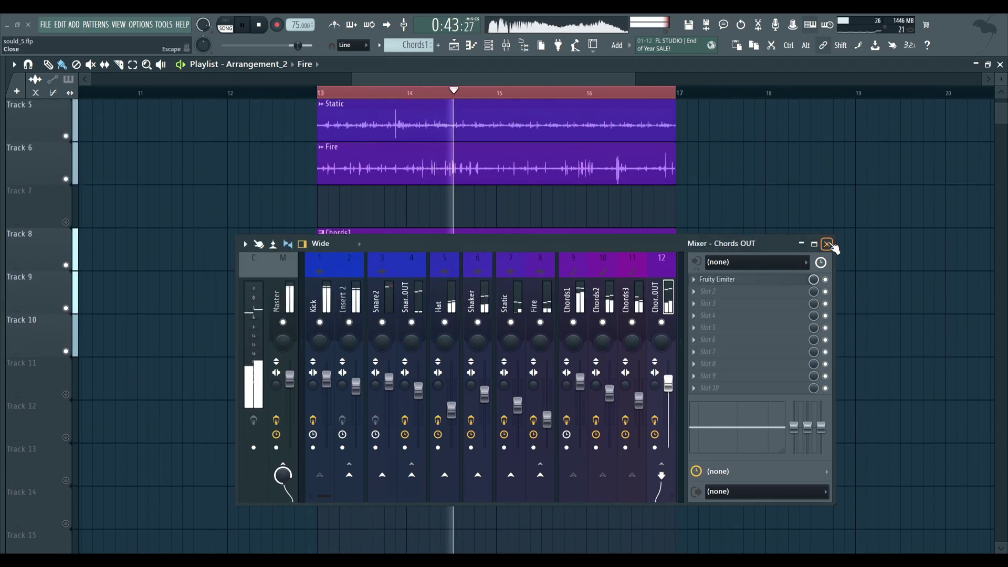
click(829, 246)
scroll(727, 263, up, 4)
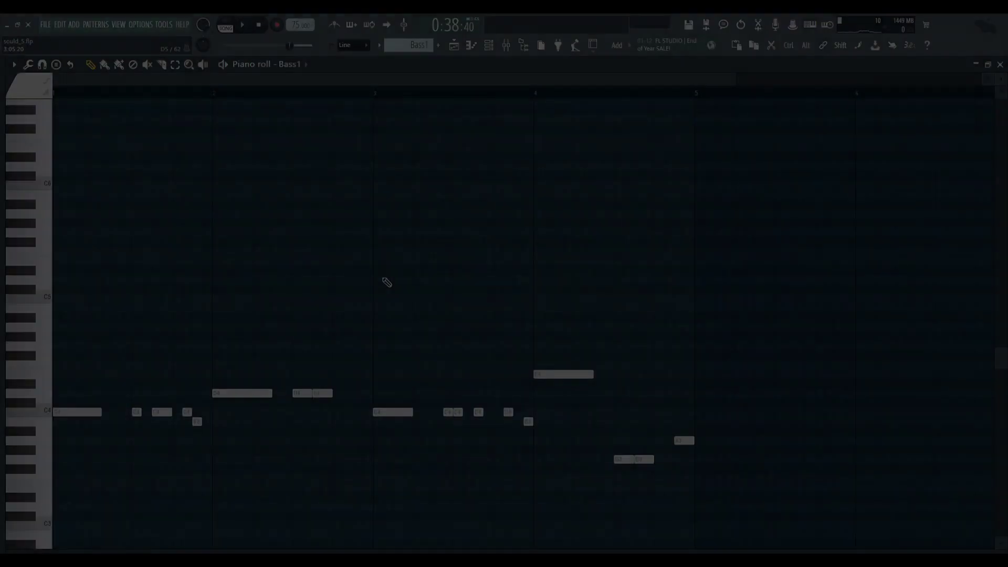
- Play the Bass1 and Bass2 patterns in the piano roll to hear both bass lines
key(space)
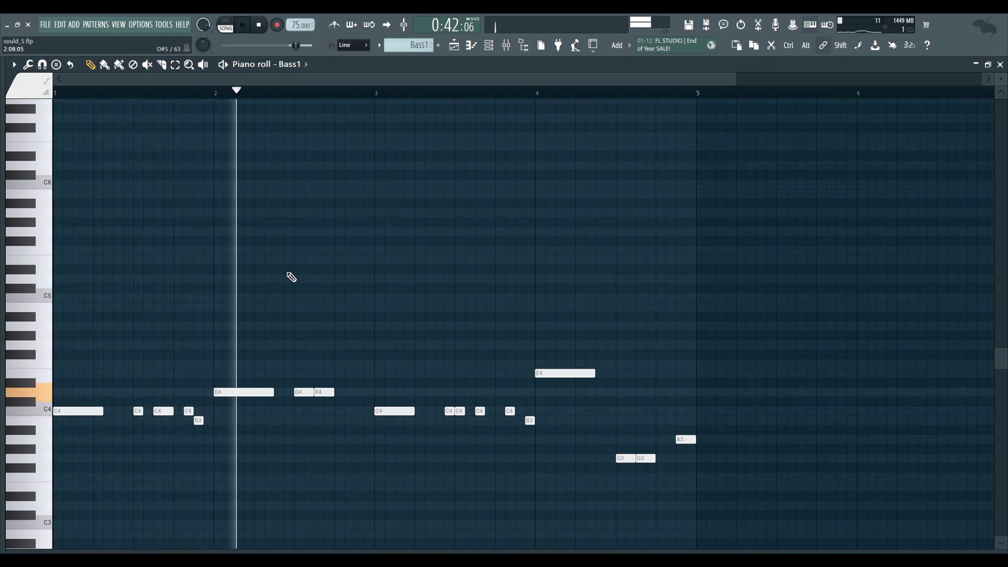
scroll(295, 277, down, 1)
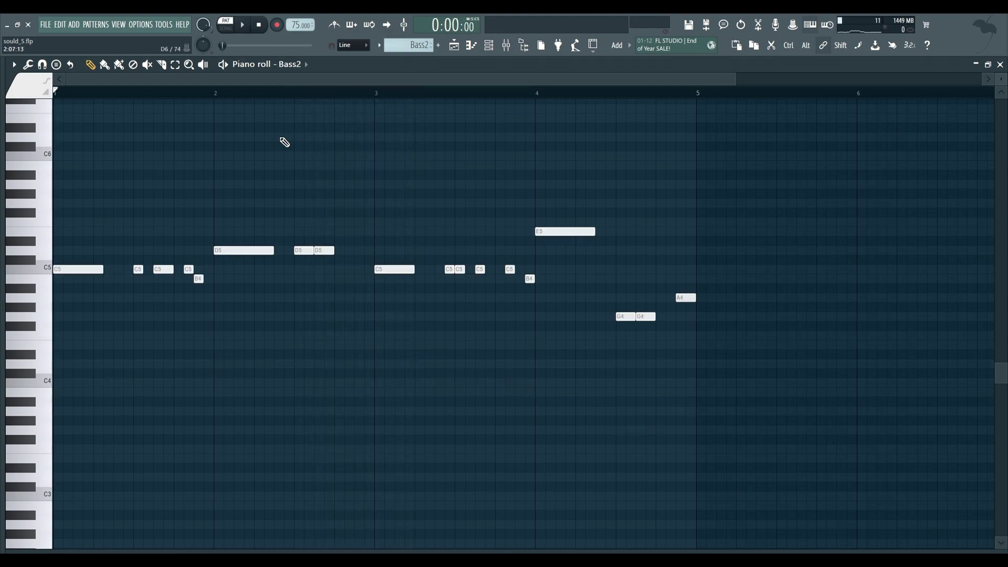
key(space)
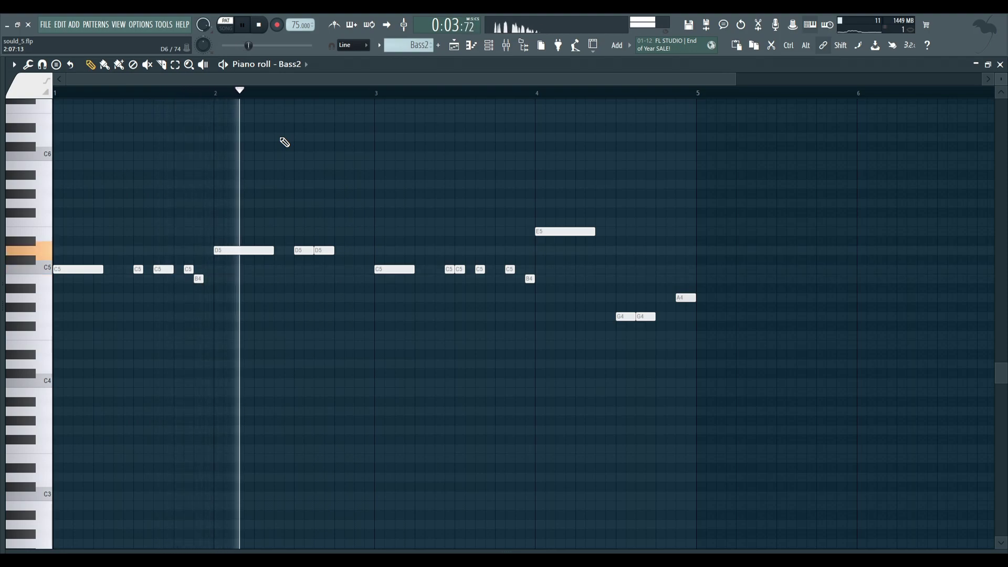
- Return to the playlist and unmute track 12 so that Bass1 plays along with Bass2 in the loop
scroll(300, 166, up, 2)
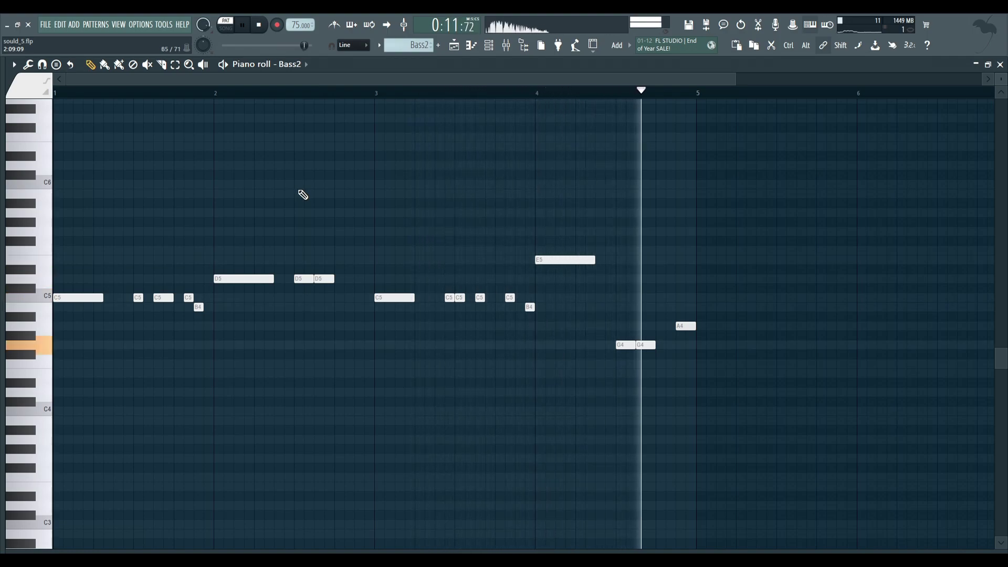
key(space)
click(454, 46)
key(space)
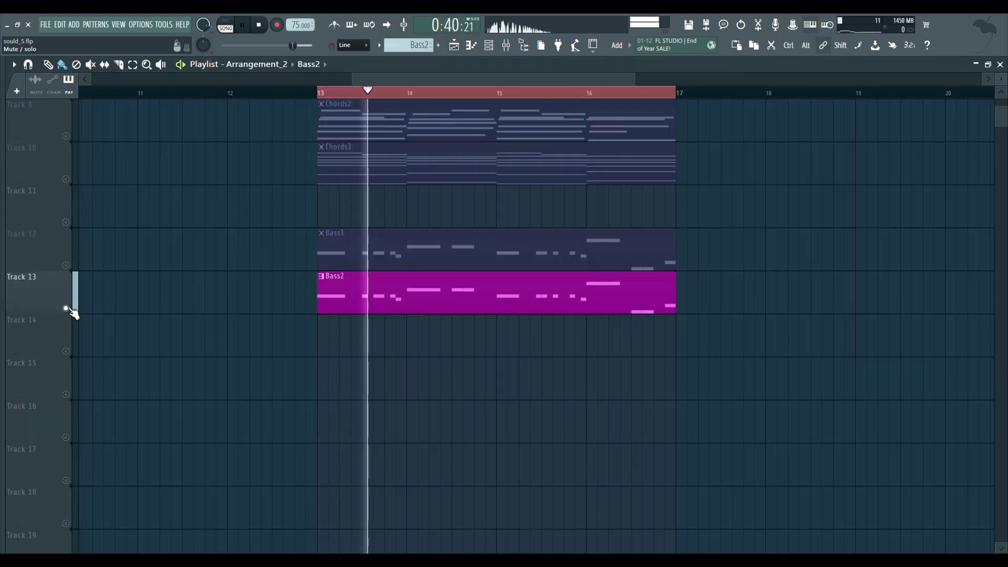
click(66, 265)
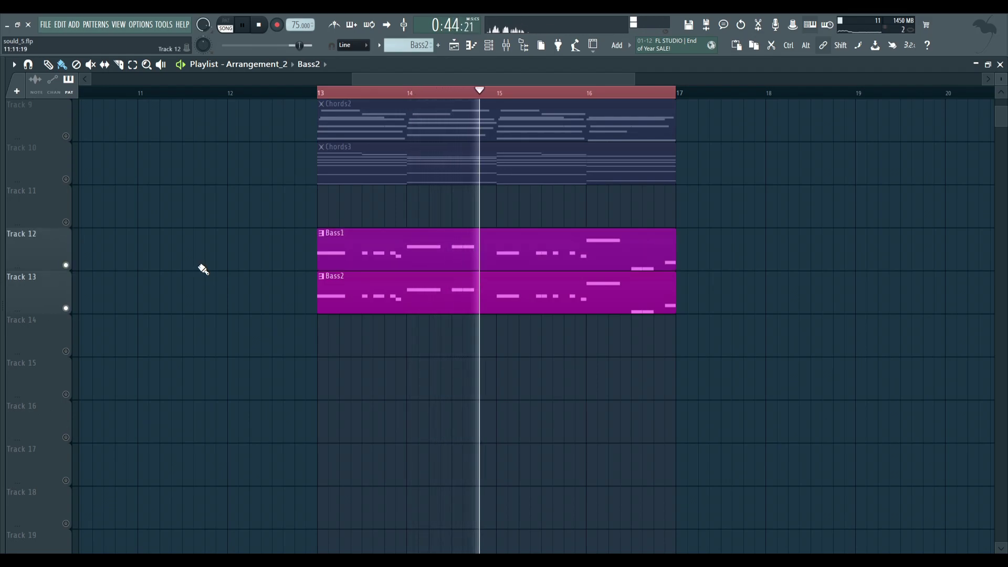
key(space)
- Open the mixer and examine the Fruity parametric EQ 2 on Bass1 during playback, then close the EQ
scroll(203, 269, down, 1)
key(F9)
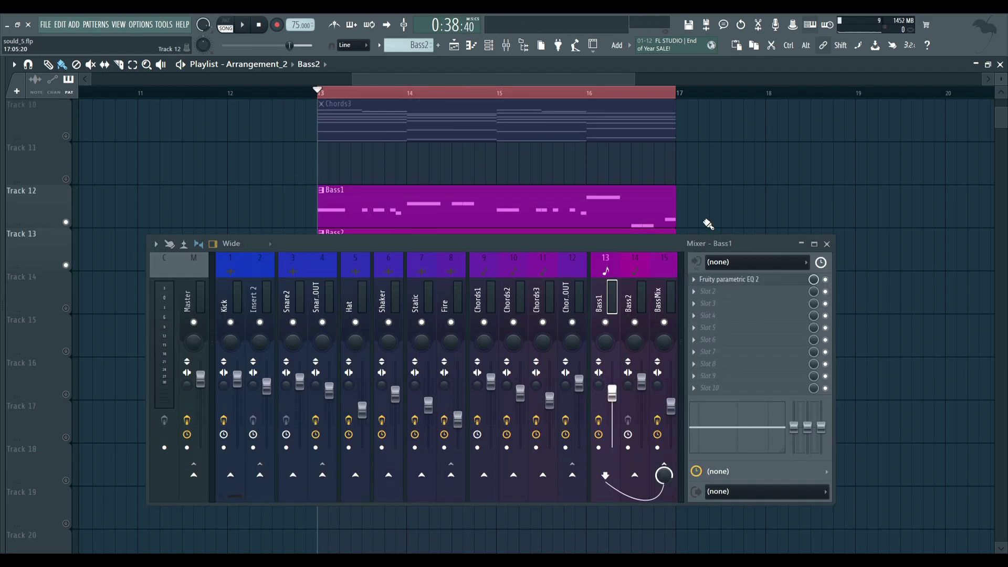
key(space)
click(735, 279)
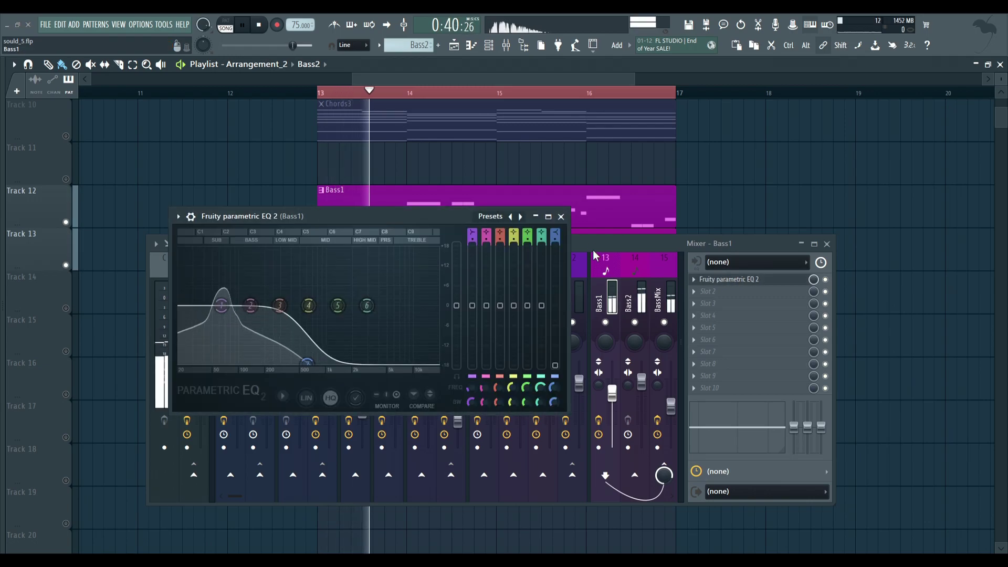
click(561, 216)
- Open the Fruity Limiter on the BassMix mixer track and watch it while both basses play
click(633, 294)
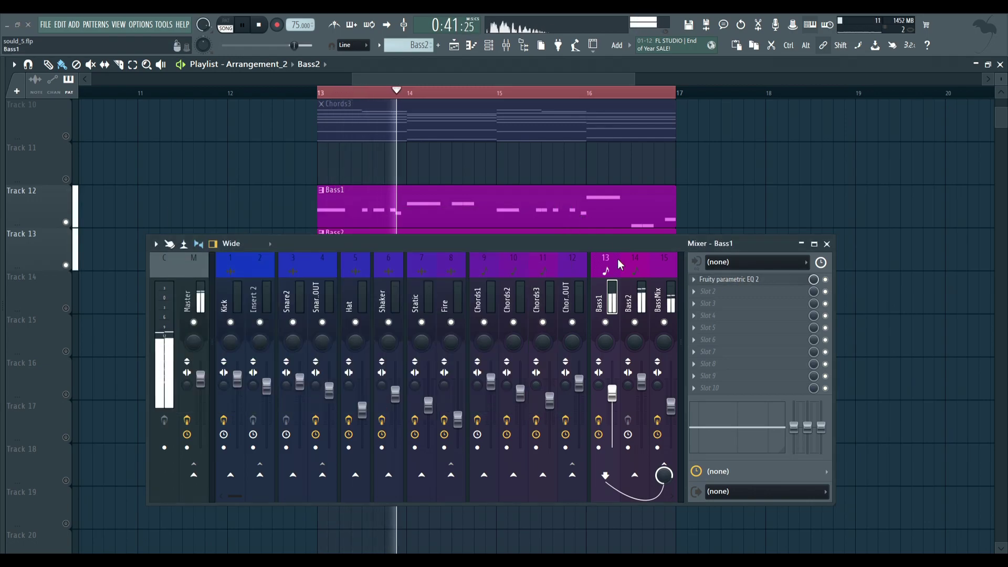
click(664, 294)
click(735, 281)
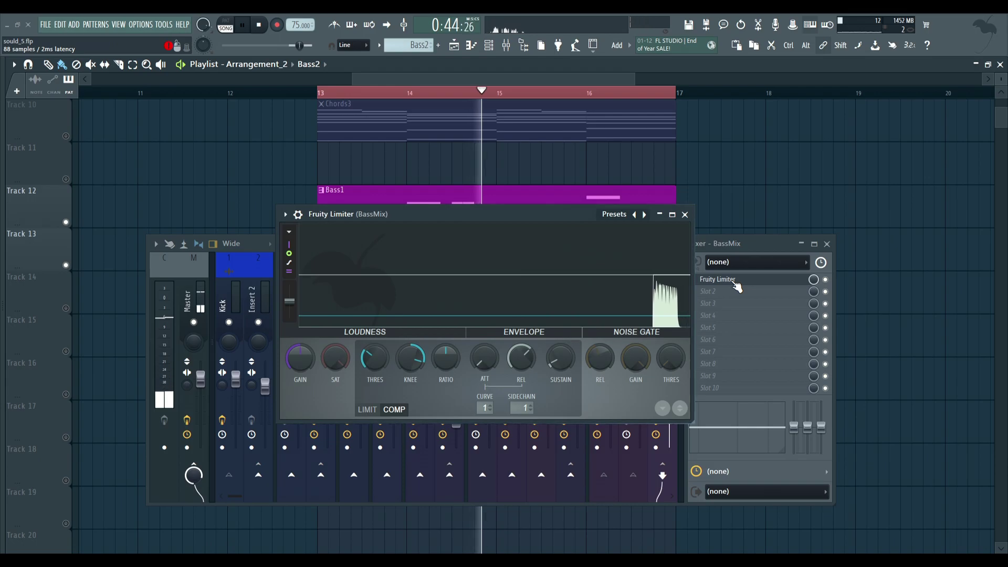
drag(504, 219, 550, 266)
key(space)
- Unmute the kick on track 1 and restart playback so that it plays with both basses
scroll(108, 139, up, 5)
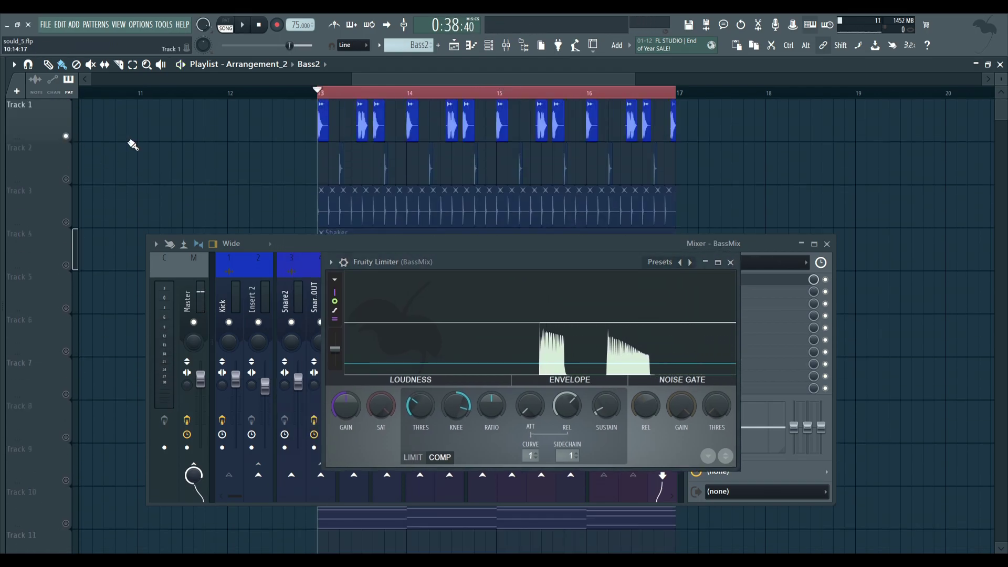
key(space)
scroll(198, 158, down, 3)
scroll(198, 157, down, 2)
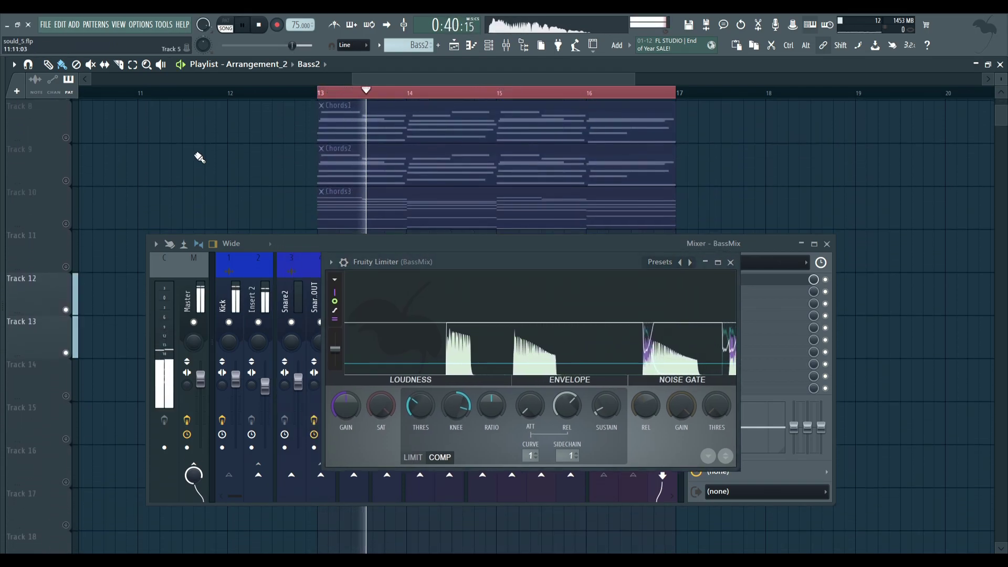
- Examine how the BassMix limiter reacts to the kick and which sidechain sources it offers, and close the limiter and the mixer
drag(592, 260, 577, 237)
click(548, 430)
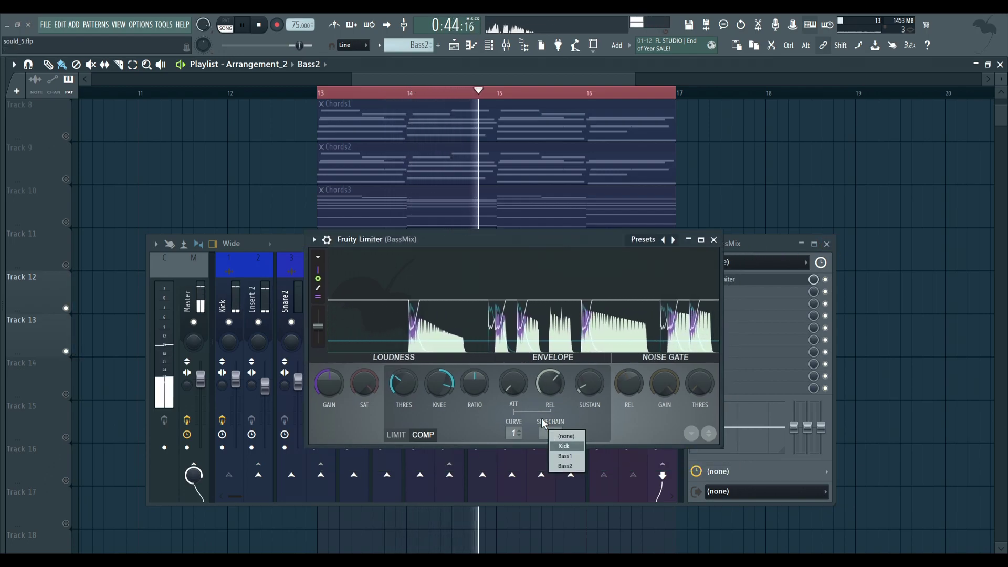
key(space)
click(714, 240)
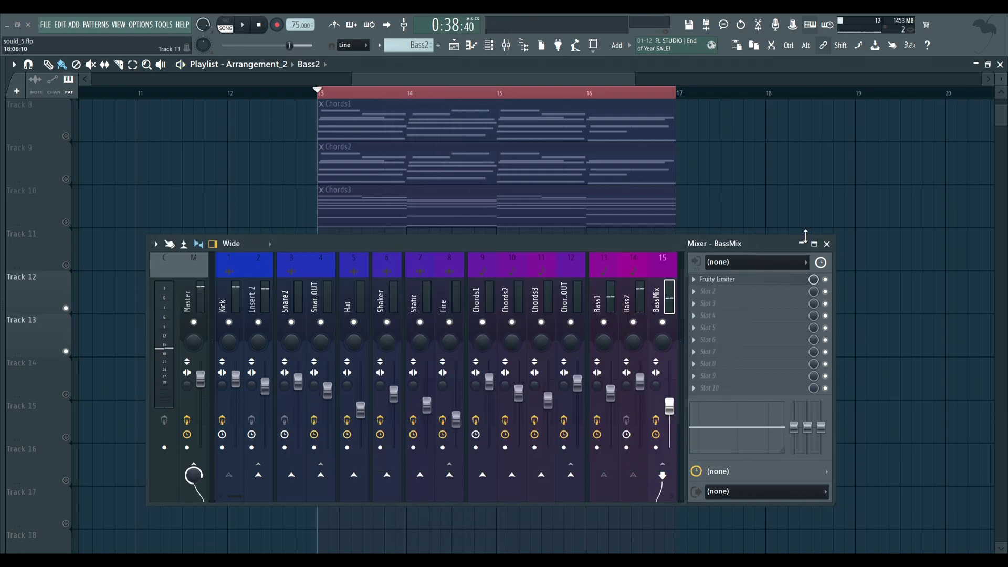
click(828, 245)
- Restart playback and unmute chord tracks 8 to 10 so that they play along with the basses
key(space)
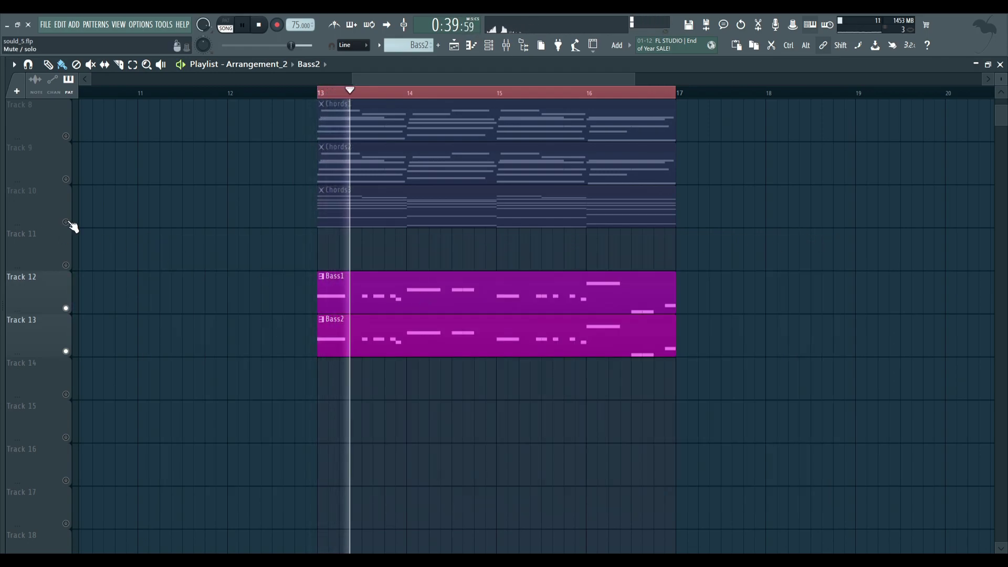
click(74, 186)
click(74, 163)
click(74, 126)
- Unmute tracks 2 to 6 so that Fire, Static, Shaker and the remaining drums join the loop
scroll(95, 149, up, 5)
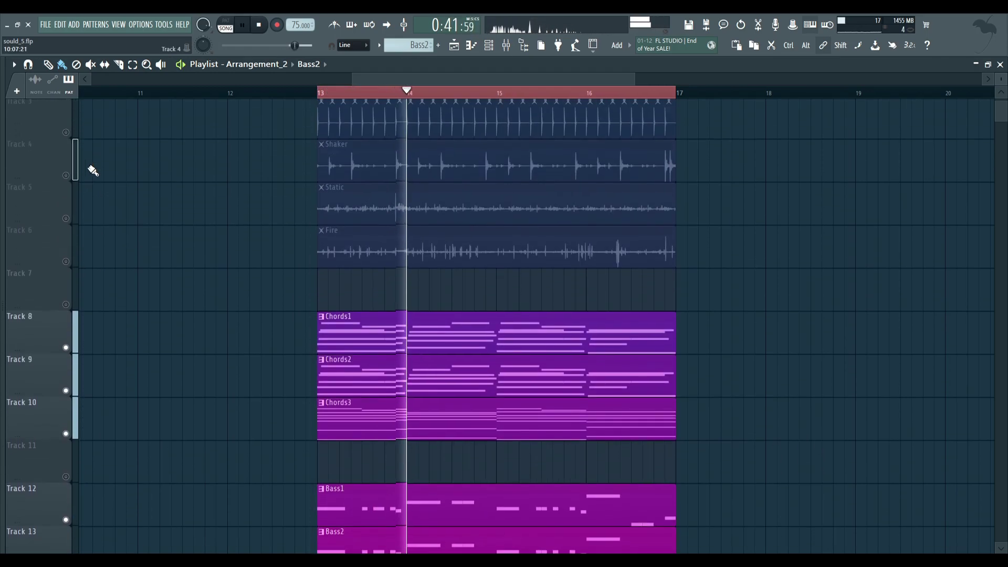
click(74, 251)
click(74, 207)
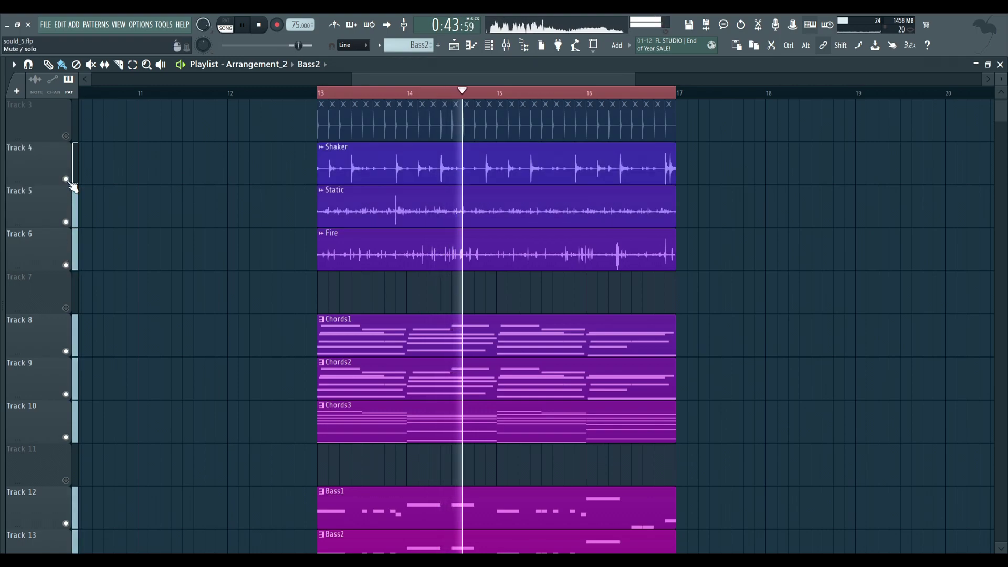
click(74, 164)
scroll(73, 187, up, 2)
click(73, 190)
click(74, 171)
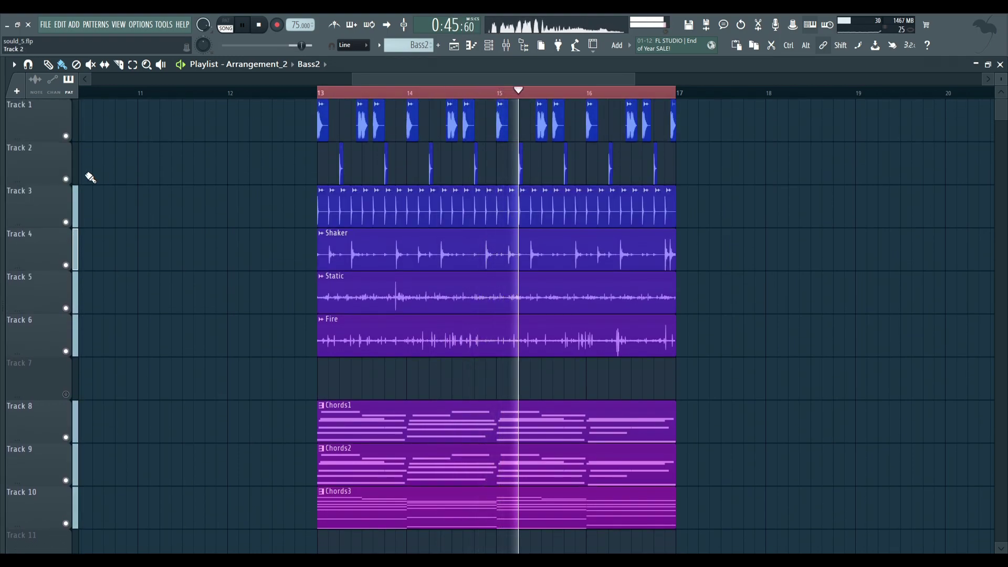
- Listen to all layers together over bars 13 to 17, check their levels in the mixer, and stop playback
scroll(195, 198, down, 6)
scroll(223, 198, up, 1)
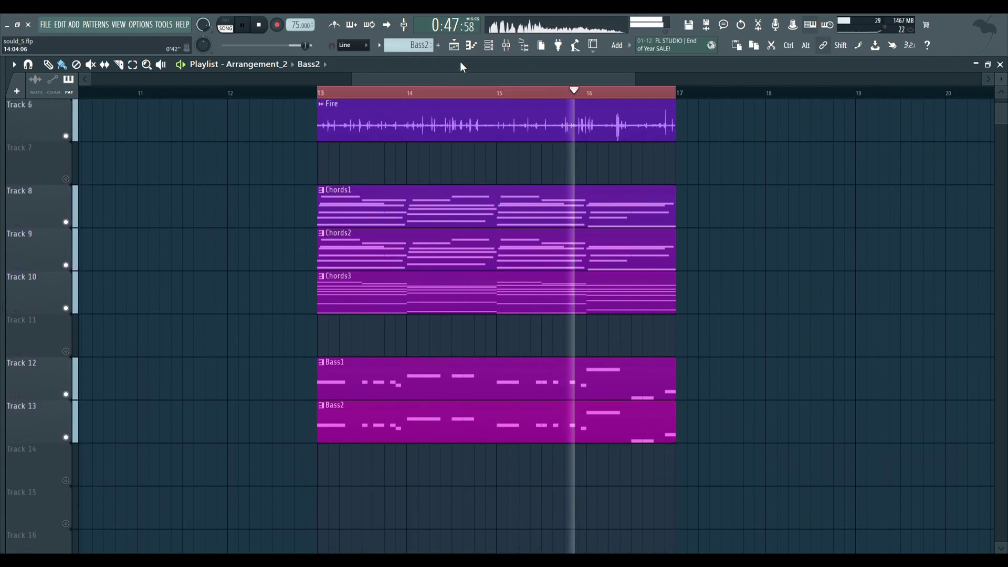
click(507, 46)
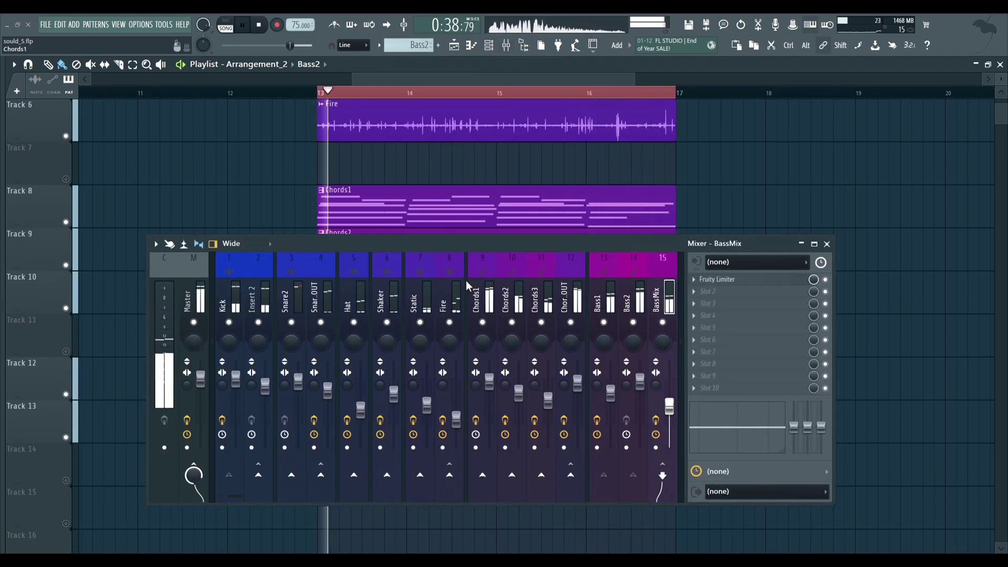
click(827, 243)
scroll(788, 293, up, 5)
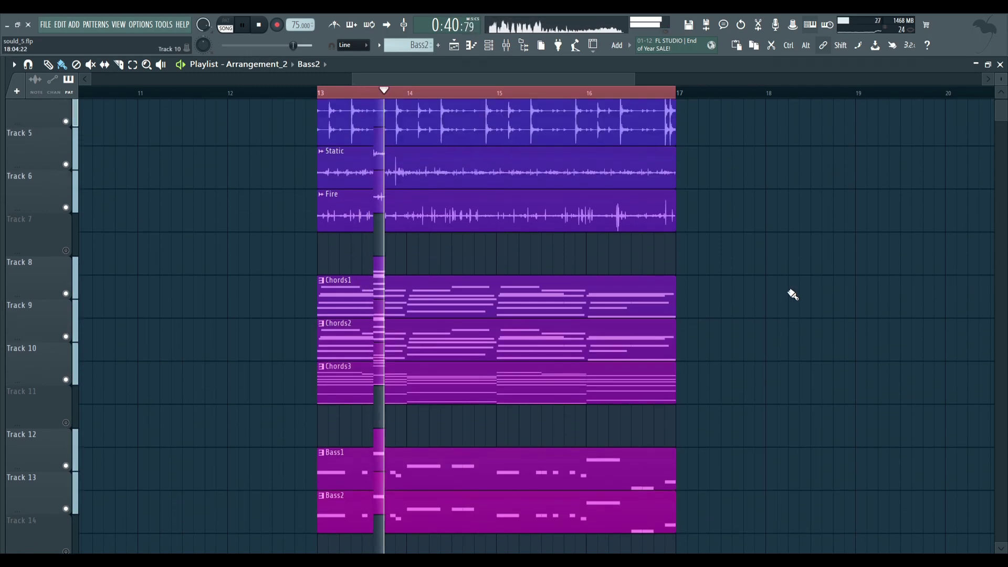
scroll(791, 296, down, 6)
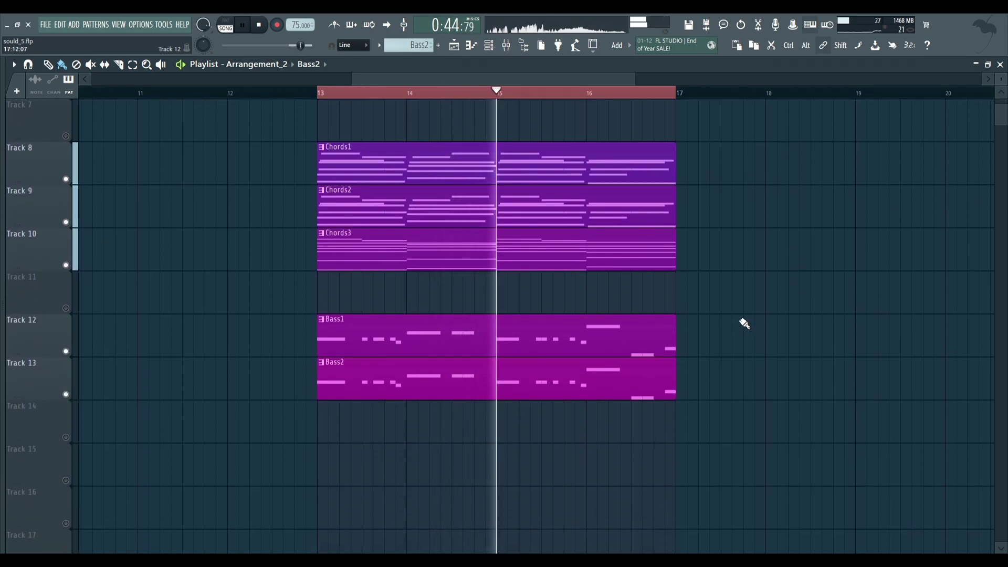
key(space)
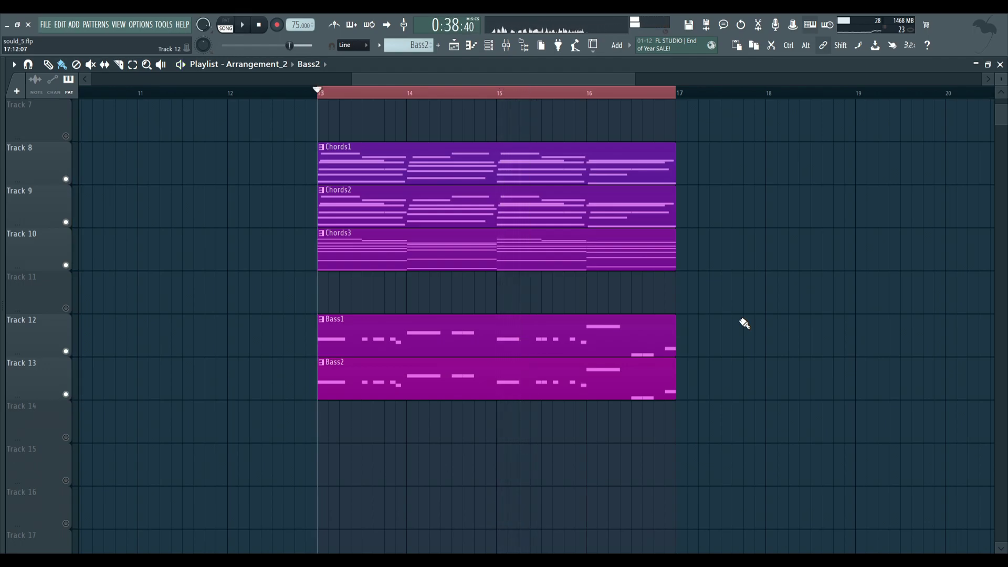